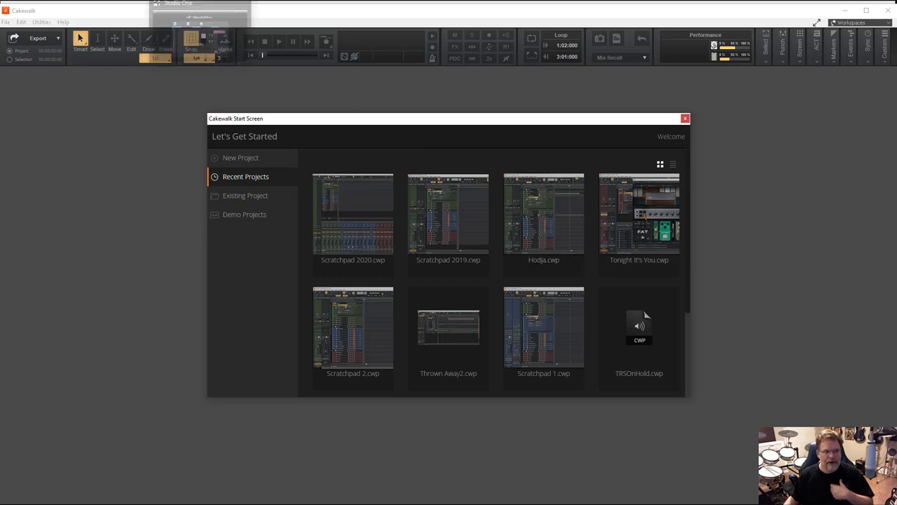
Step: Open the Scratchpad 2020.cwp project from Cakewalk's Recent Projects
{"action": "left_click", "coordinate": [199, 2]}
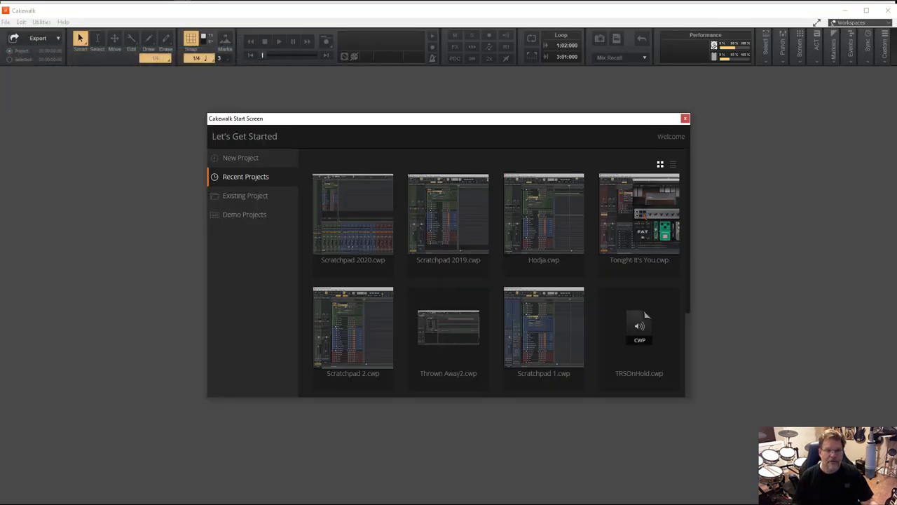
{"action": "left_click", "coordinate": [356, 220]}
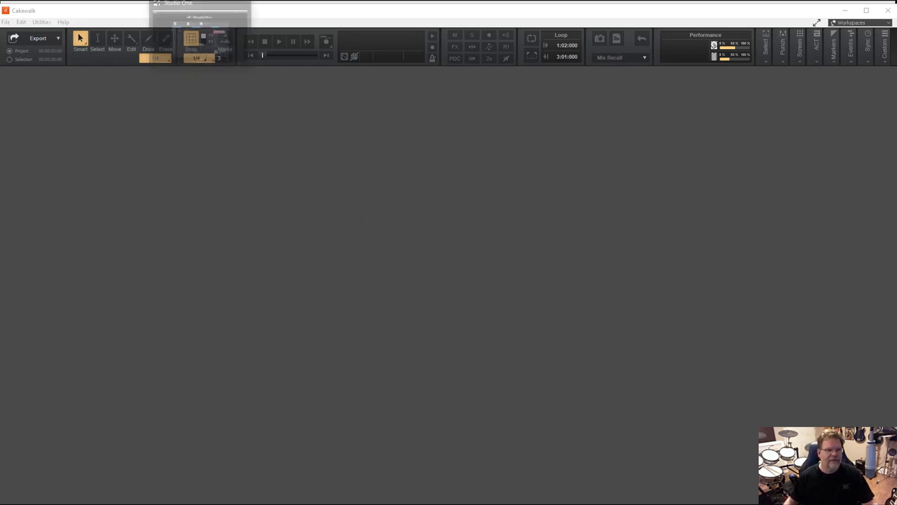
Step: In Studio One, create a new song from the S4-Scratchpad user template
{"action": "left_click", "coordinate": [203, 1]}
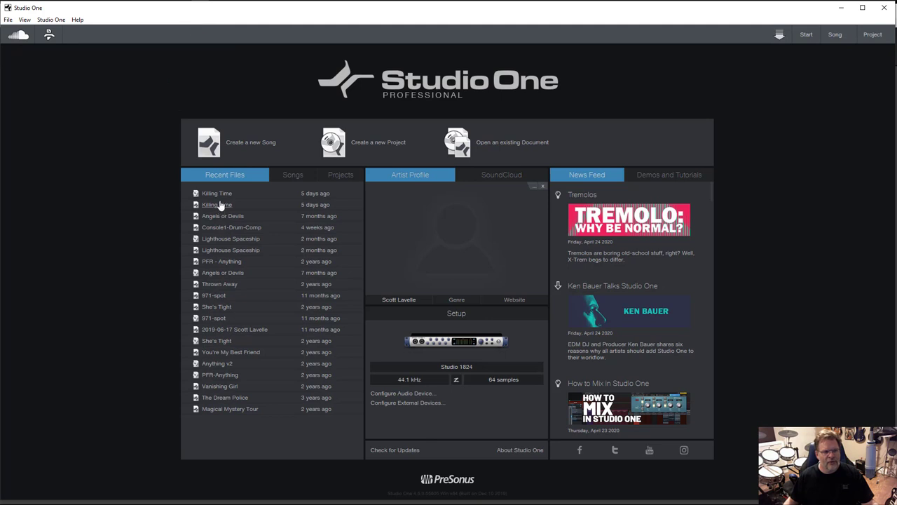
{"action": "left_click", "coordinate": [230, 142]}
{"action": "left_click", "coordinate": [366, 169]}
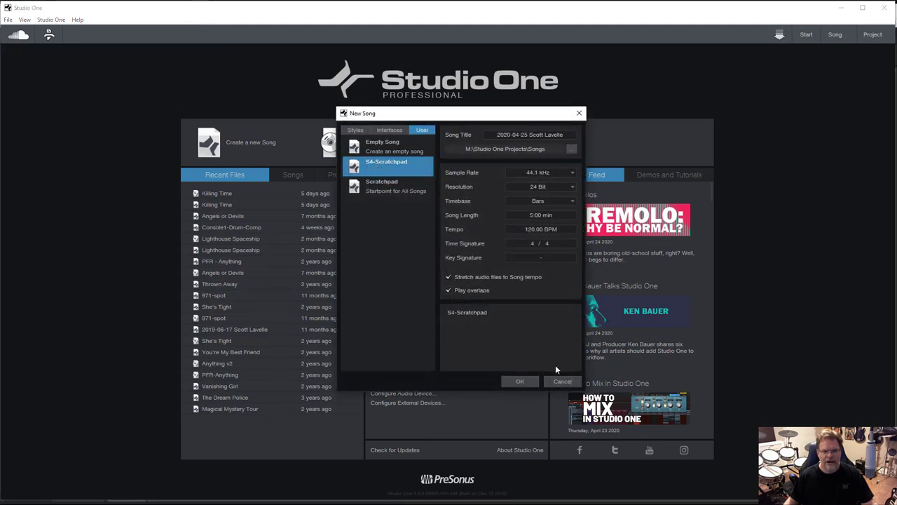
{"action": "left_click", "coordinate": [520, 381]}
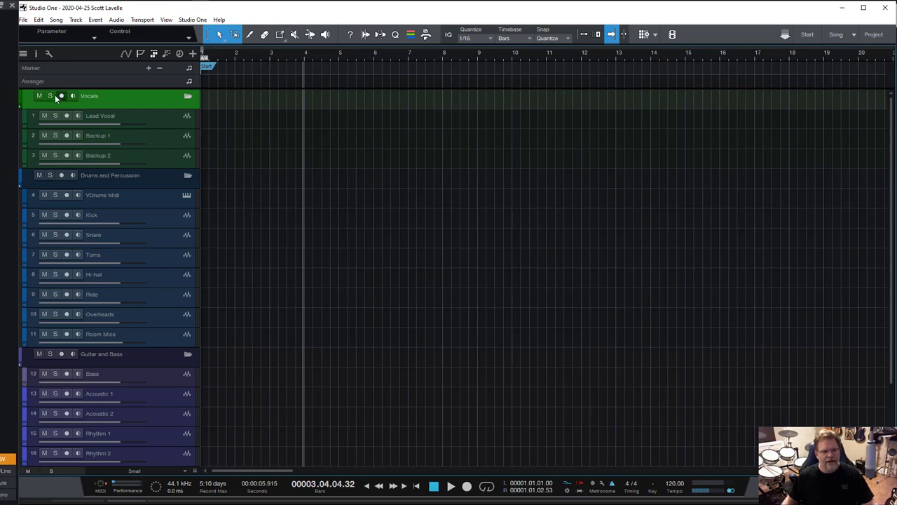
Step: Select the Vocals, Drums and Percussion, Guitar and Bass, and Keyboards folders in turn
{"action": "left_click", "coordinate": [145, 184]}
{"action": "left_click", "coordinate": [124, 105]}
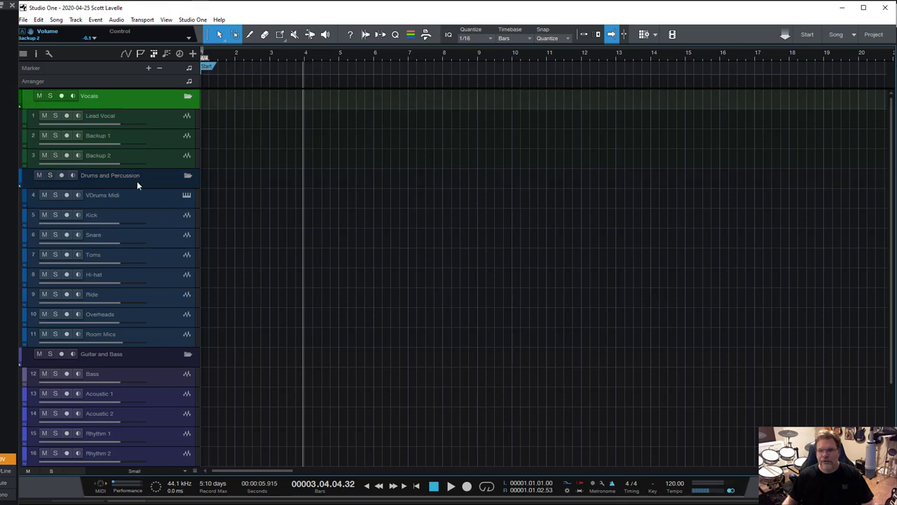
{"action": "left_click", "coordinate": [137, 181]}
{"action": "left_click", "coordinate": [136, 356]}
{"action": "scroll", "coordinate": [136, 359], "scroll_direction": "down", "scroll_amount": 5}
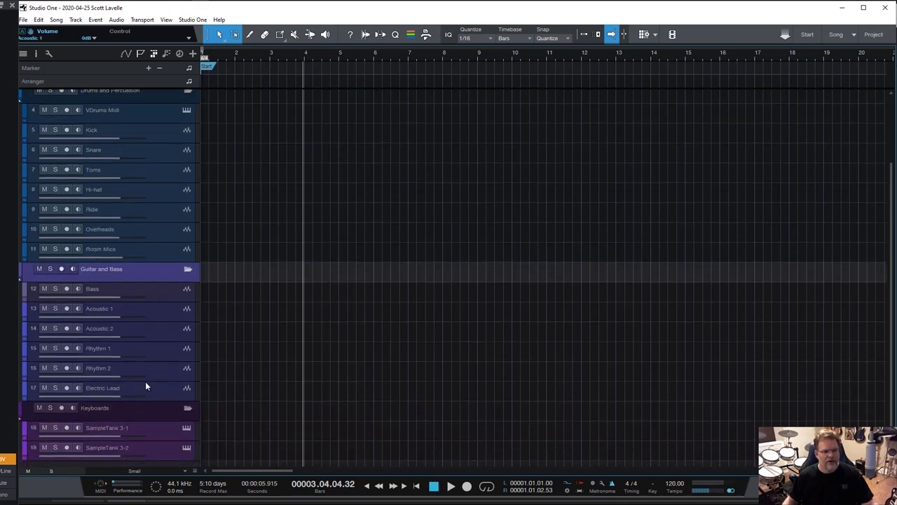
{"action": "left_click", "coordinate": [136, 397]}
{"action": "scroll", "coordinate": [138, 400], "scroll_direction": "up", "scroll_amount": 5}
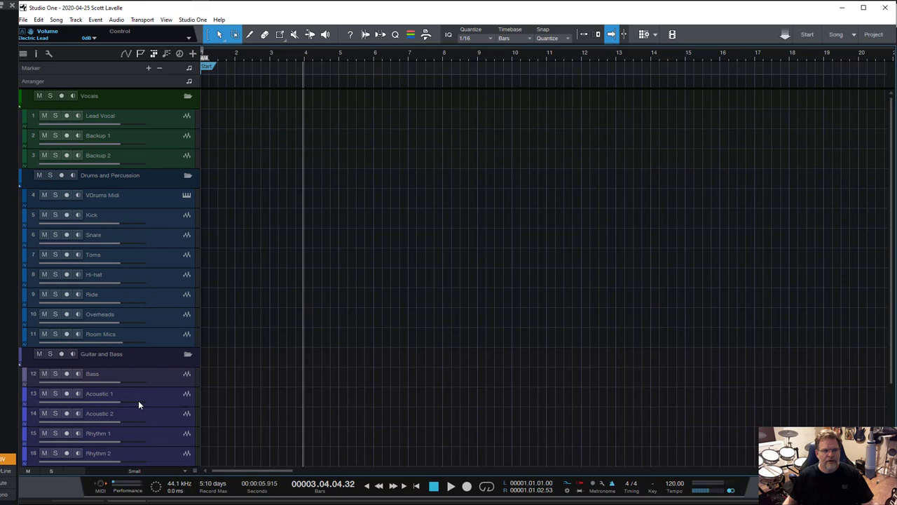
{"action": "left_click", "coordinate": [154, 93]}
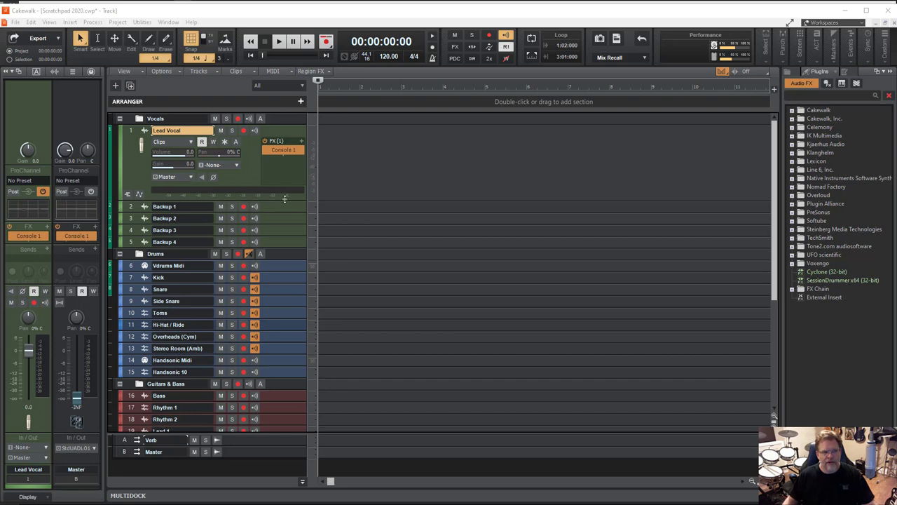
Step: Collapse Cakewalk's expanded Lead Vocal track back to normal height
{"action": "left_click_drag", "start_coordinate": [284, 199], "coordinate": [283, 136]}
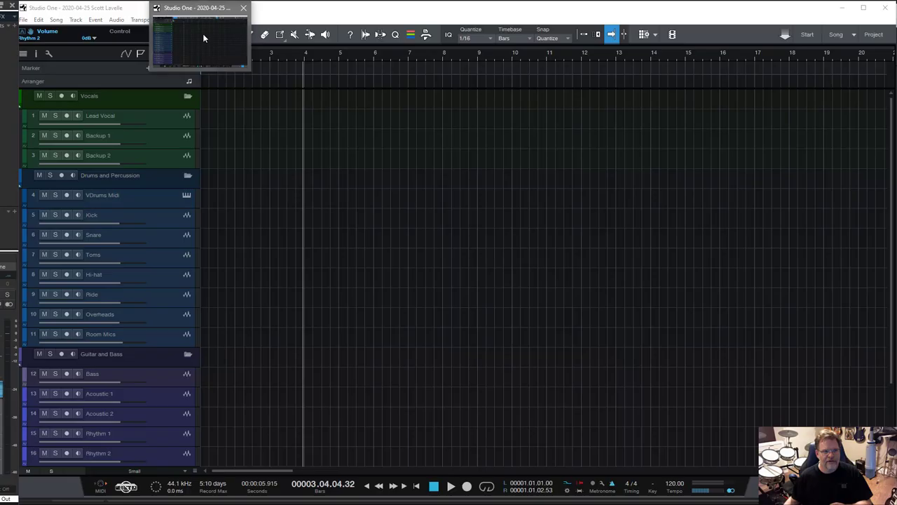
Step: Review Studio One's tracks, select a guitar track, then open Backup 2's context menu
{"action": "left_click", "coordinate": [203, 35]}
{"action": "scroll", "coordinate": [162, 405], "scroll_direction": "down", "scroll_amount": 4}
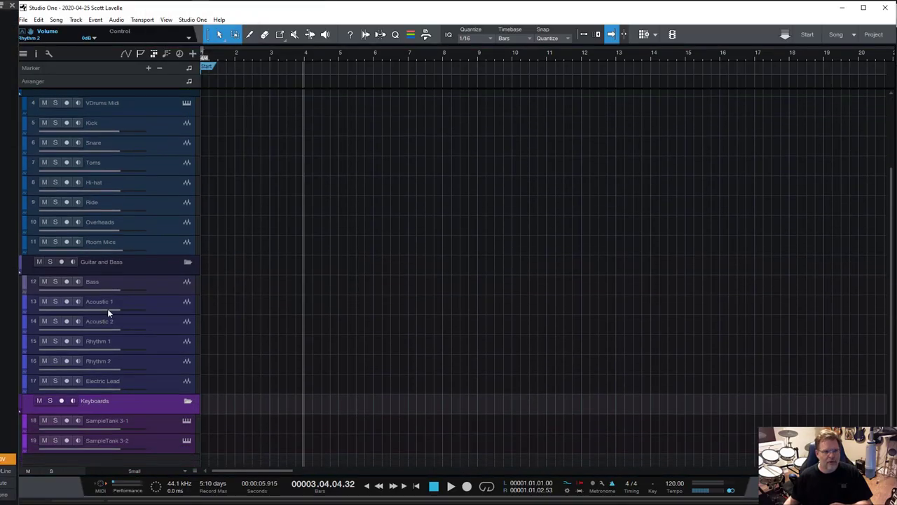
{"action": "left_click", "coordinate": [138, 341]}
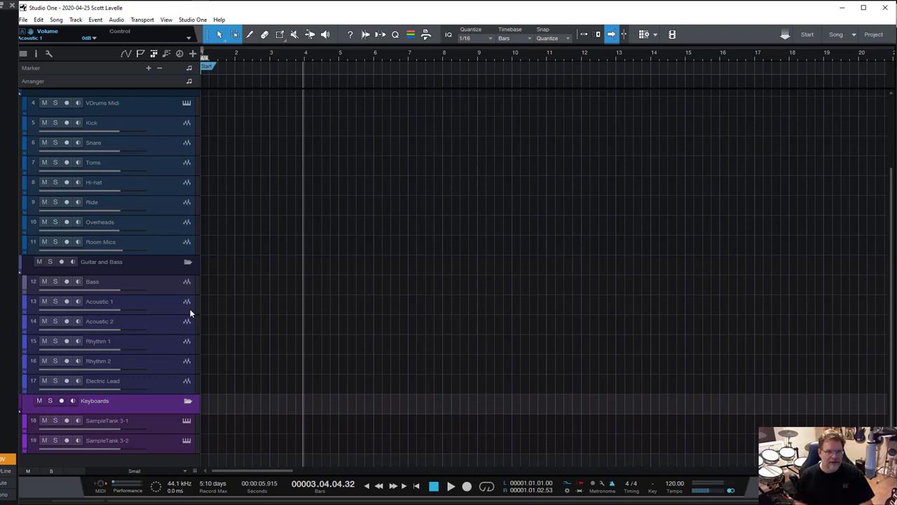
{"action": "scroll", "coordinate": [189, 313], "scroll_direction": "up", "scroll_amount": 3}
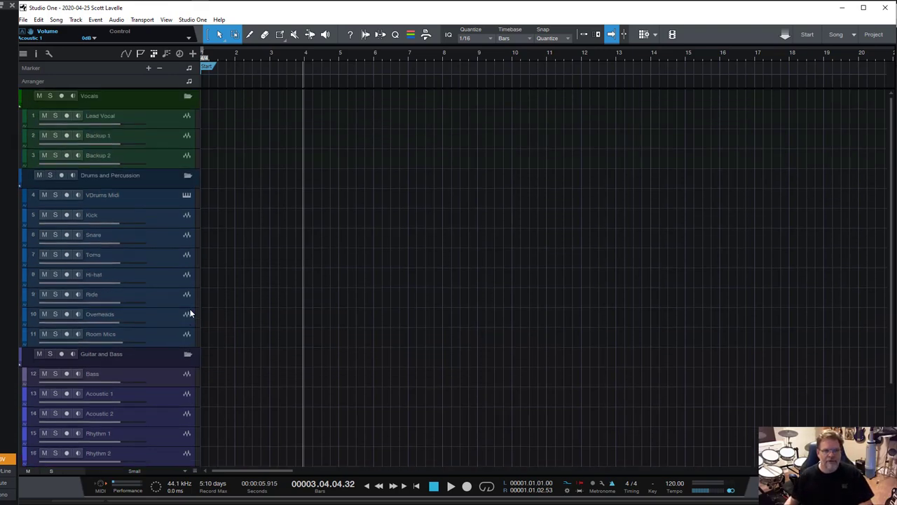
{"action": "left_click", "coordinate": [159, 160]}
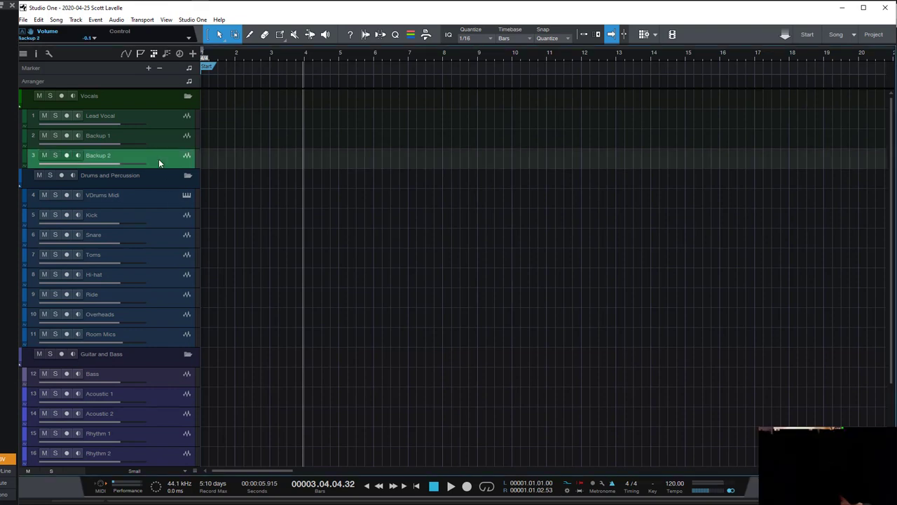
{"action": "right_click", "coordinate": [159, 163]}
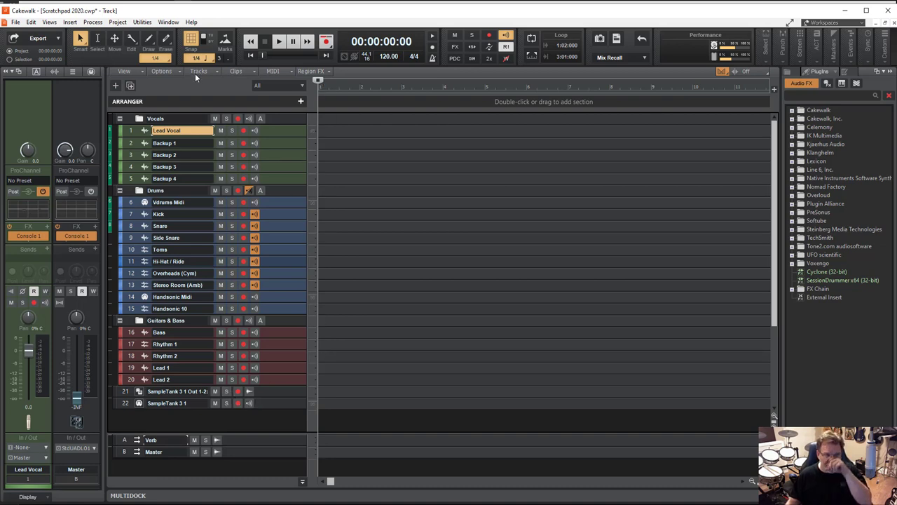
Step: Inspect the Add Track Input list and Lead Vocal's expanded controls, changing nothing
{"action": "left_click", "coordinate": [118, 85]}
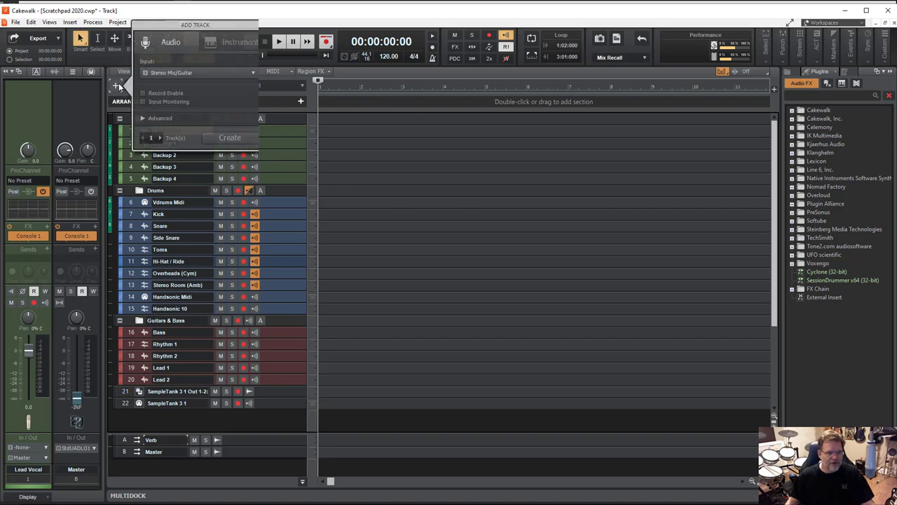
{"action": "left_click", "coordinate": [220, 72]}
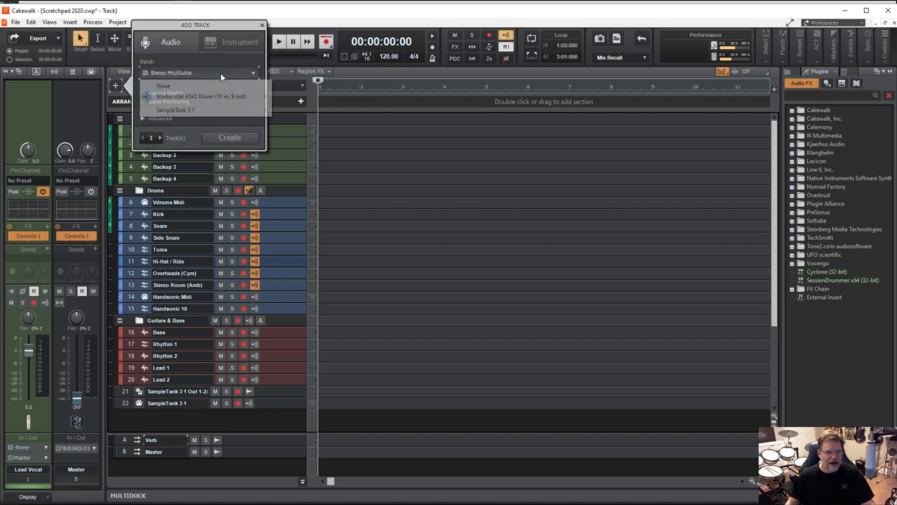
{"action": "left_click", "coordinate": [209, 34]}
{"action": "left_click", "coordinate": [261, 22]}
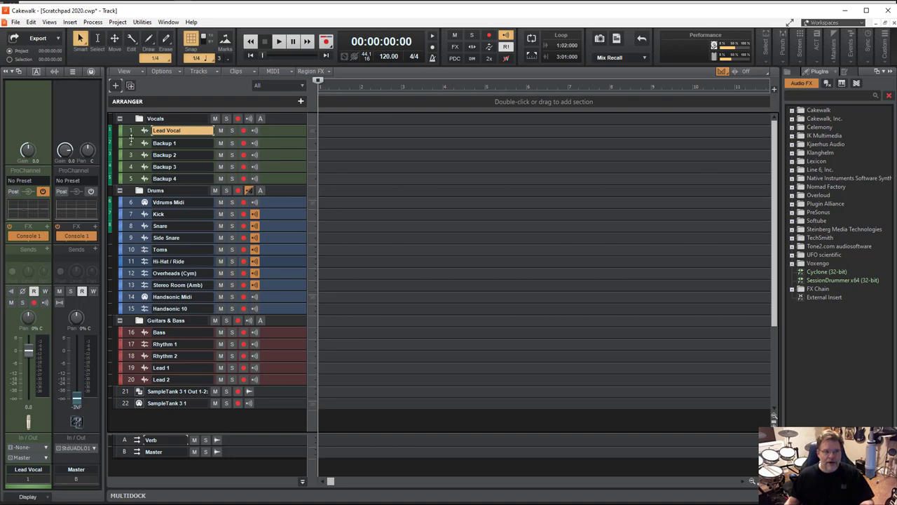
{"action": "left_click_drag", "start_coordinate": [131, 138], "coordinate": [175, 208]}
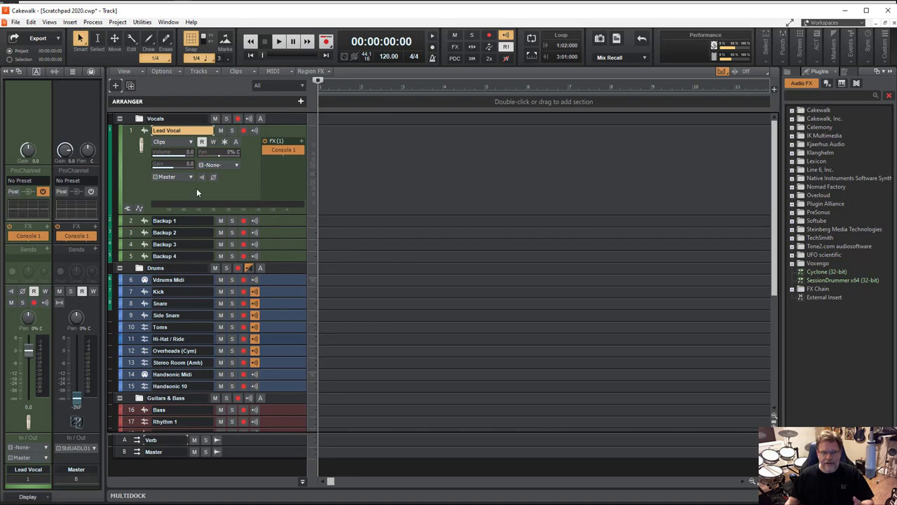
{"action": "key", "text": "ctrl+z"}
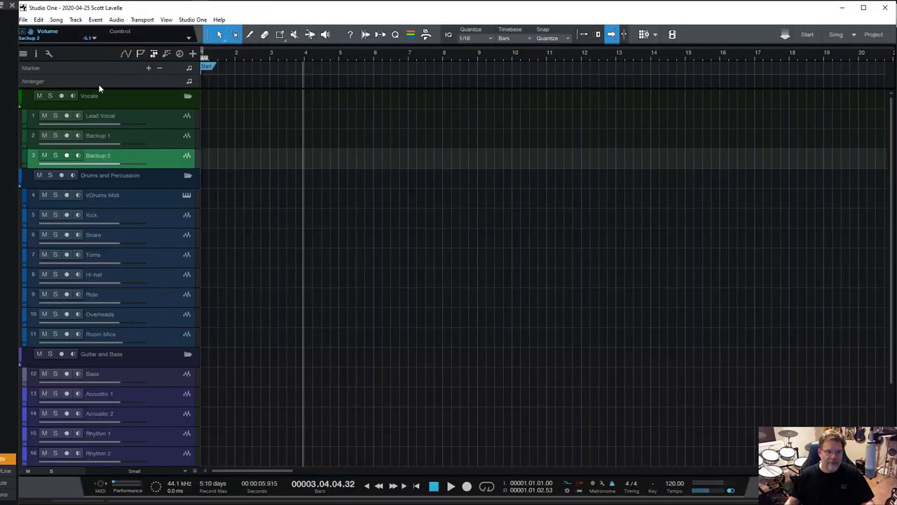
Step: Enlarge Lead Vocal to view its Mic input, shrink it back, and show the Track menu
{"action": "left_click", "coordinate": [153, 125]}
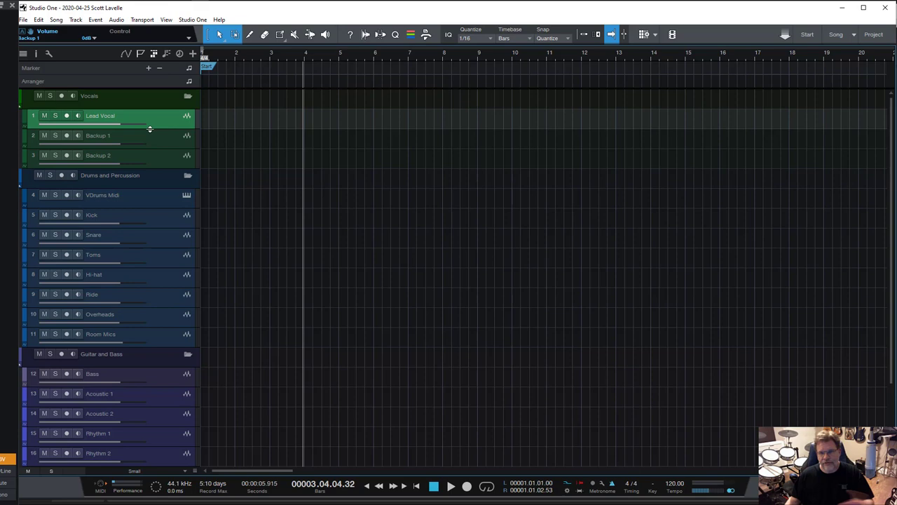
{"action": "left_click_drag", "start_coordinate": [150, 129], "coordinate": [153, 210]}
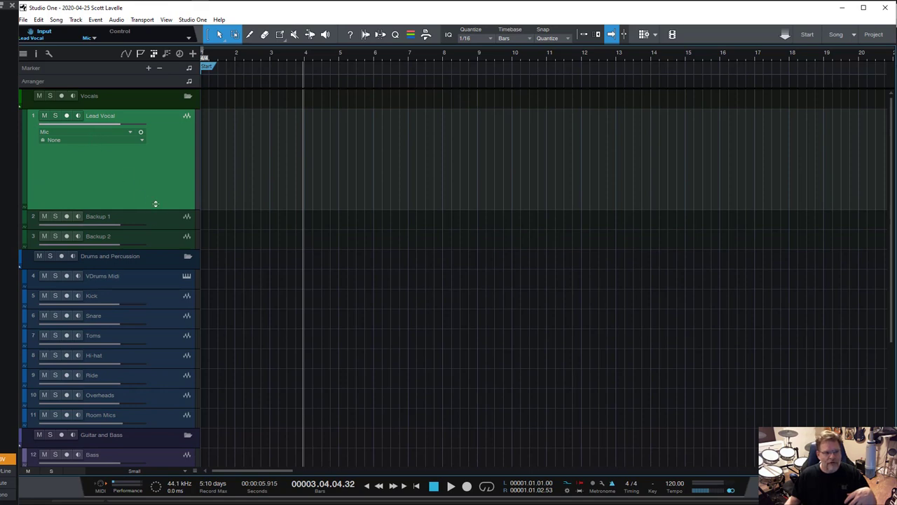
{"action": "left_click_drag", "start_coordinate": [155, 210], "coordinate": [165, 125]}
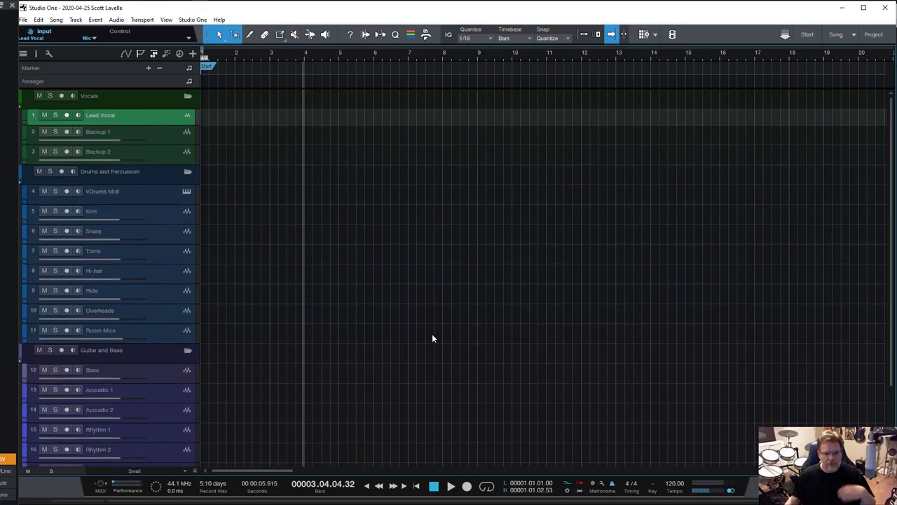
{"action": "left_click", "coordinate": [72, 20]}
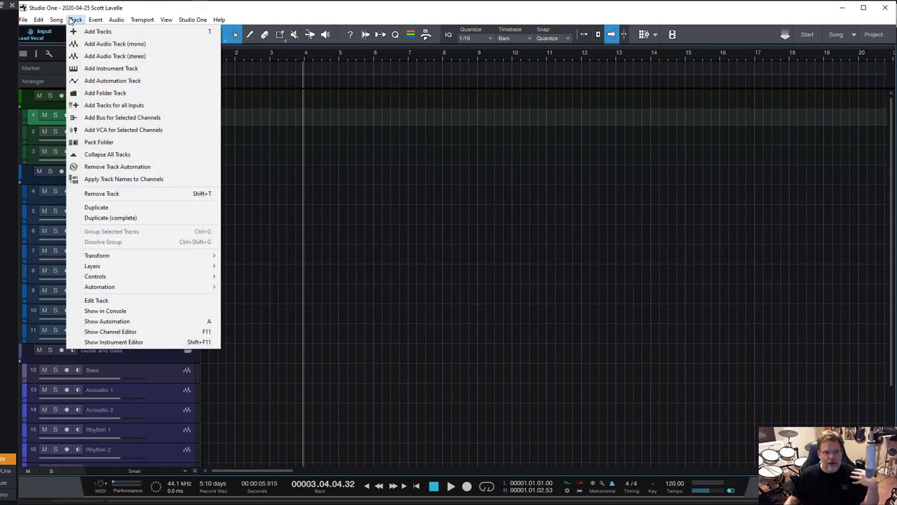
{"action": "mouse_move", "coordinate": [169, 21]}
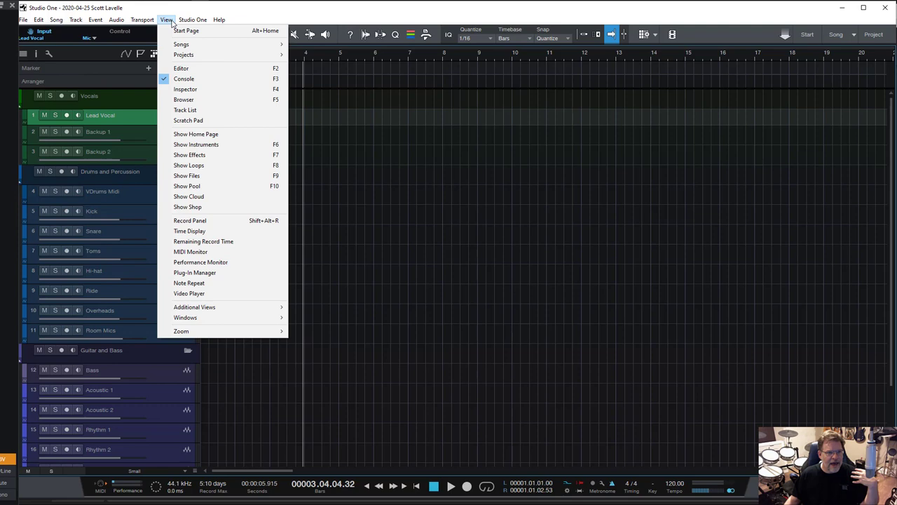
{"action": "left_click", "coordinate": [169, 21]}
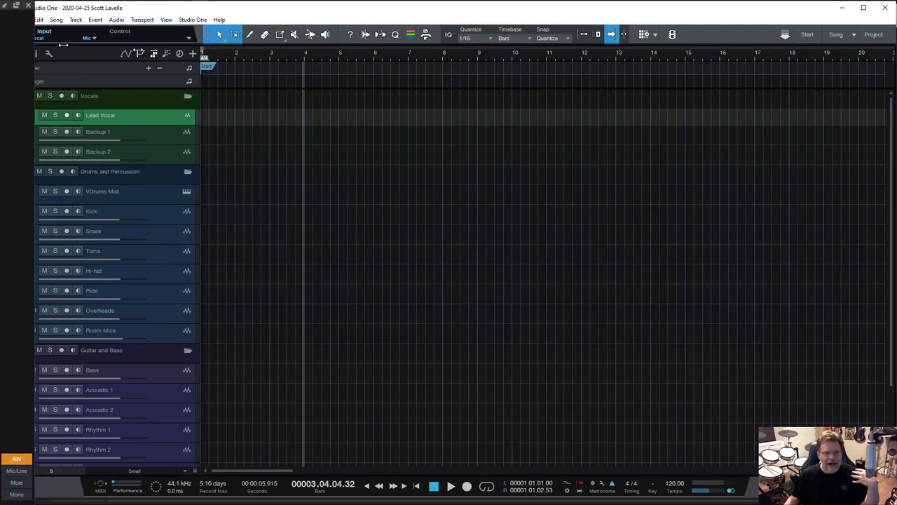
{"action": "left_click_drag", "start_coordinate": [14, 40], "coordinate": [116, 40]}
{"action": "left_click_drag", "start_coordinate": [68, 10], "coordinate": [845, 91]}
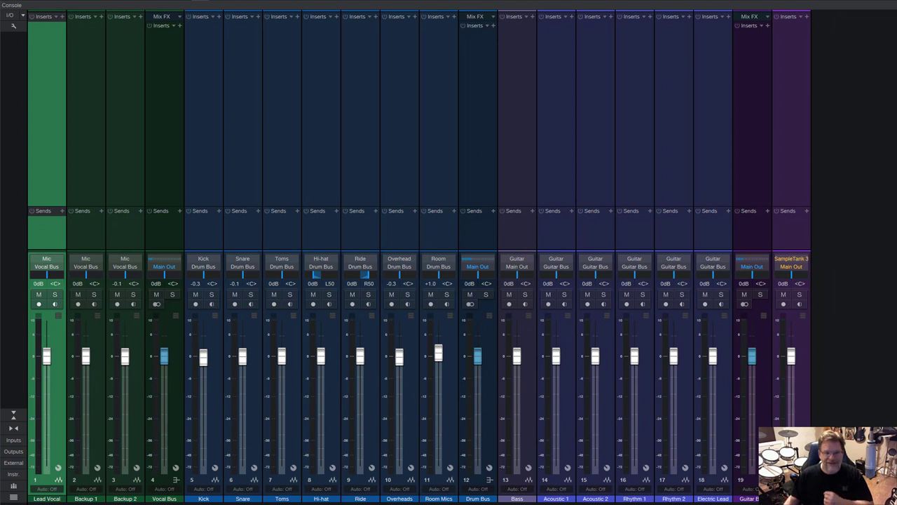
{"action": "mouse_move", "coordinate": [870, 186]}
{"action": "left_mouse_down"}
{"action": "mouse_move", "coordinate": [666, 196]}
{"action": "mouse_move", "coordinate": [872, 189]}
{"action": "left_mouse_up"}
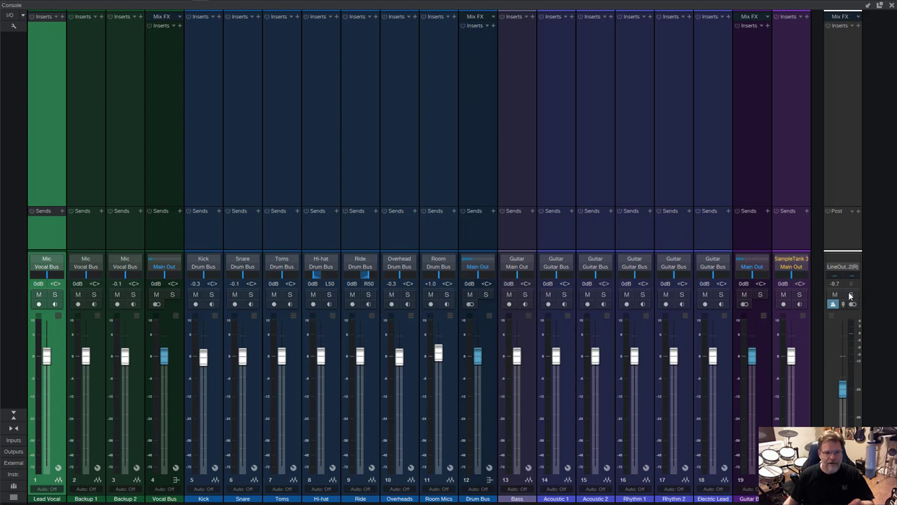
{"action": "key", "text": "F3"}
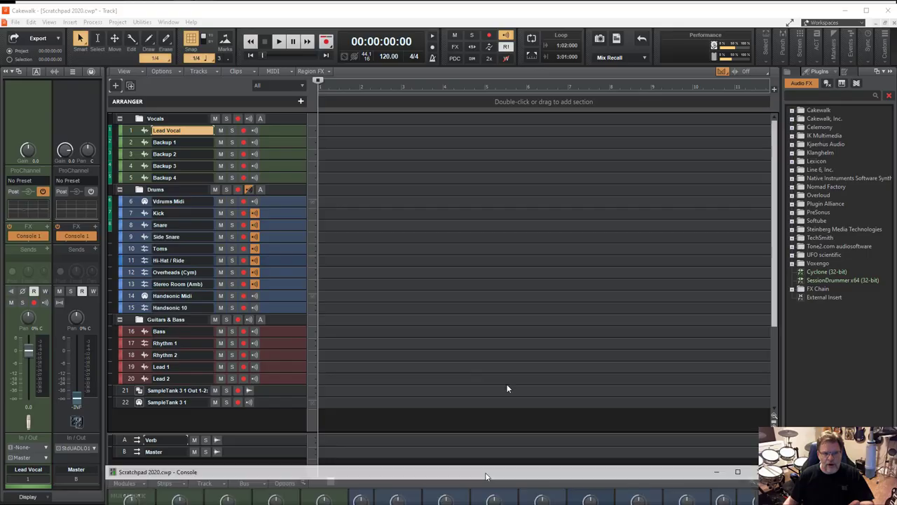
Step: Float the Console full screen, scroll through its colour-coded strips, then close it
{"action": "key", "text": "alt+2"}
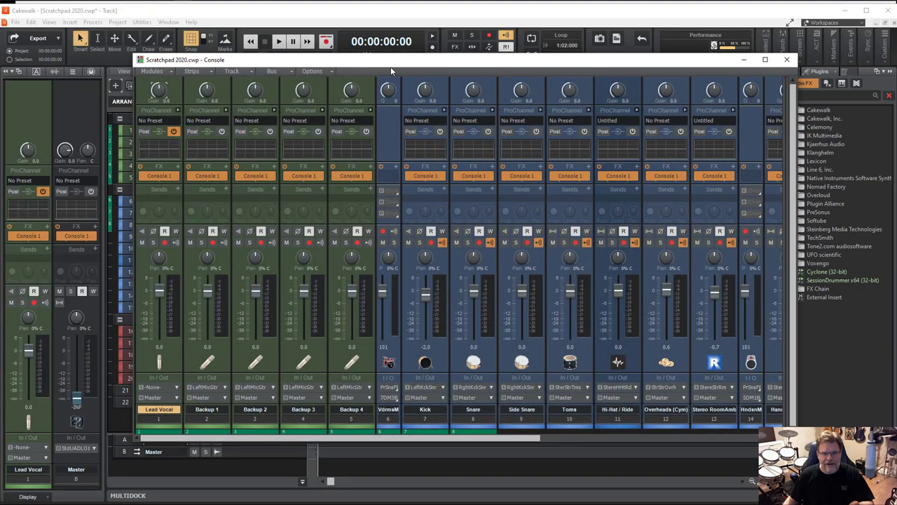
{"action": "left_click_drag", "start_coordinate": [390, 63], "coordinate": [253, 14]}
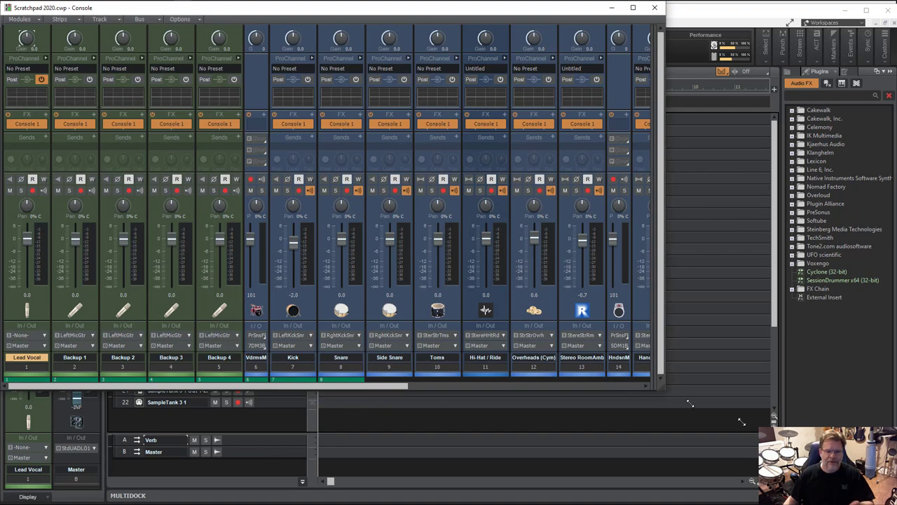
{"action": "left_click_drag", "start_coordinate": [662, 390], "coordinate": [895, 503]}
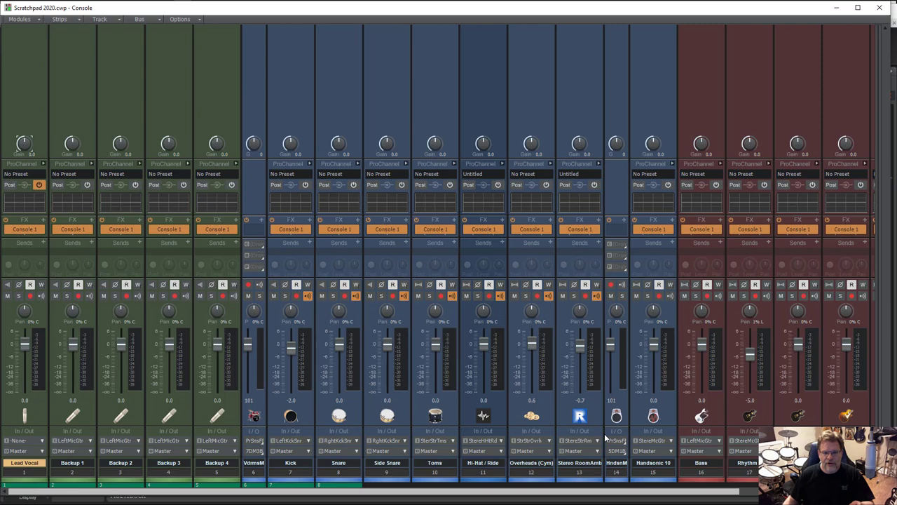
{"action": "scroll", "coordinate": [474, 493], "scroll_direction": "right", "scroll_amount": 4}
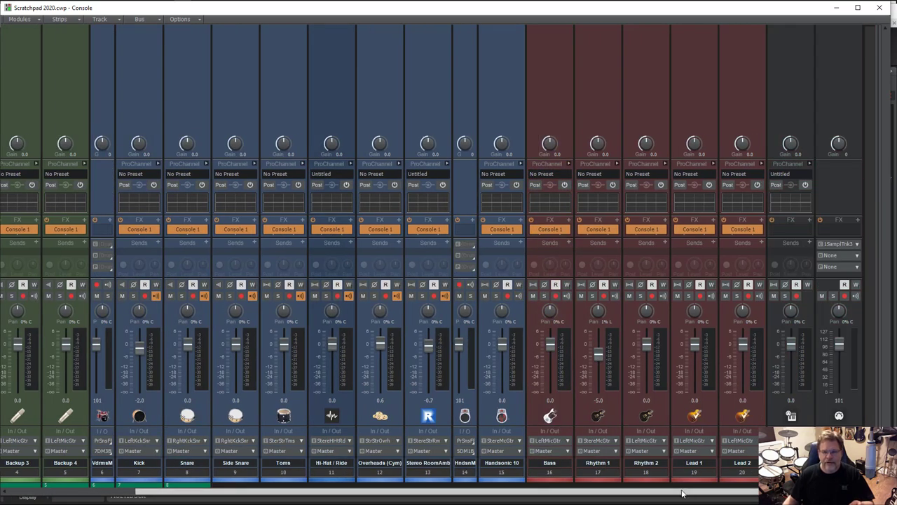
{"action": "scroll", "coordinate": [683, 493], "scroll_direction": "left", "scroll_amount": 3}
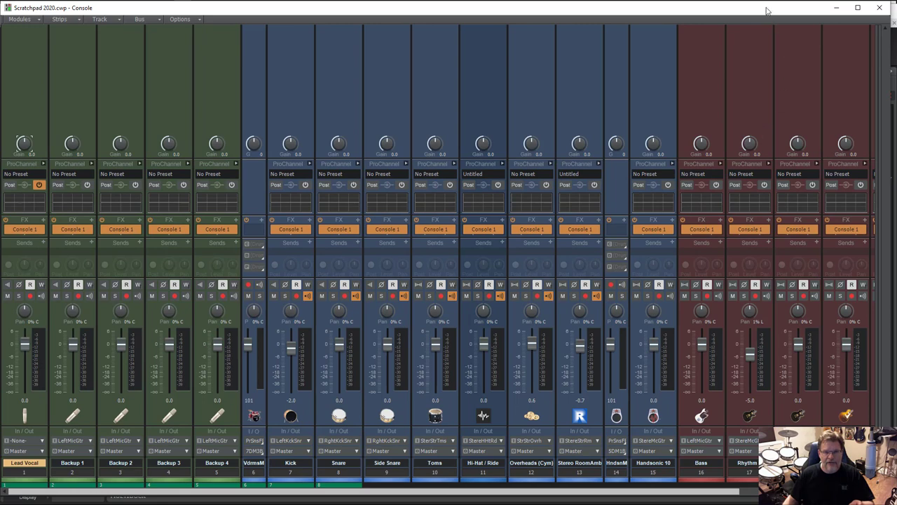
{"action": "key", "text": "alt+2"}
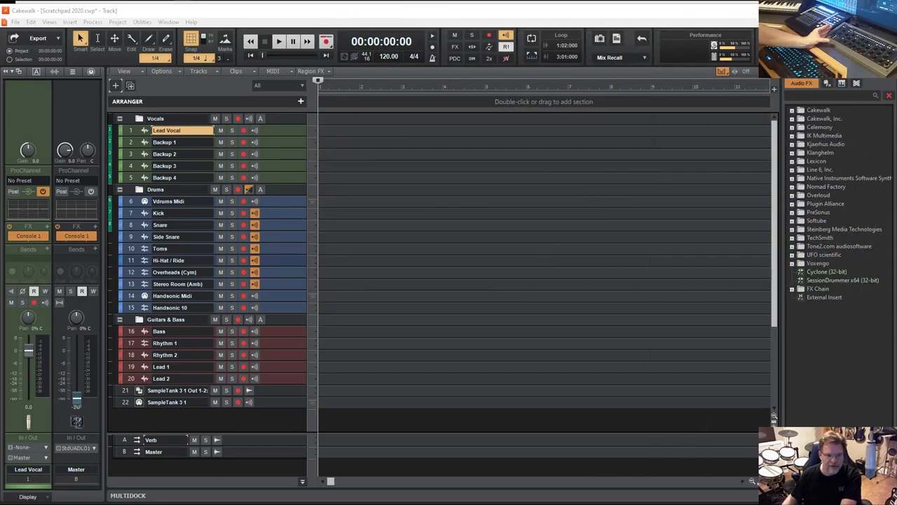
Step: Reopen and reposition the floating Console, making Toms then Lead Vocal the current track
{"action": "left_click", "coordinate": [547, 496]}
{"action": "left_click_drag", "start_coordinate": [558, 48], "coordinate": [547, 26]}
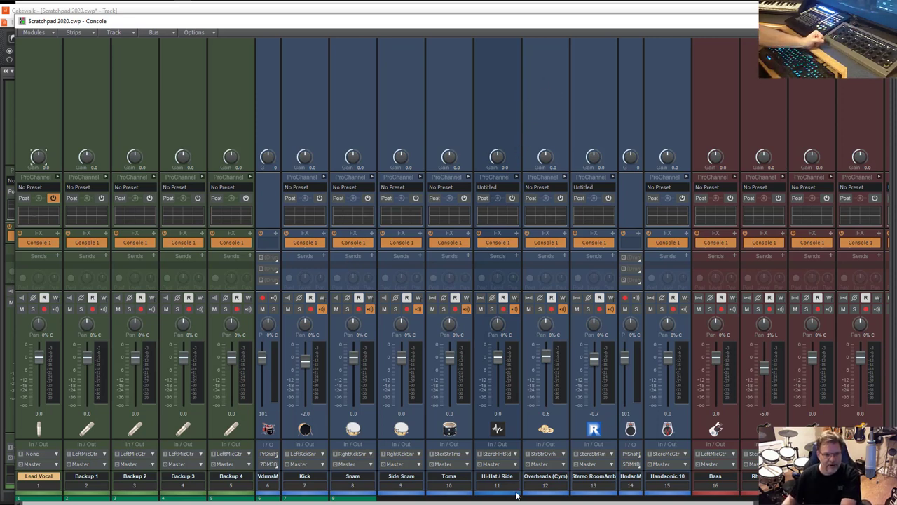
{"action": "left_click", "coordinate": [448, 106]}
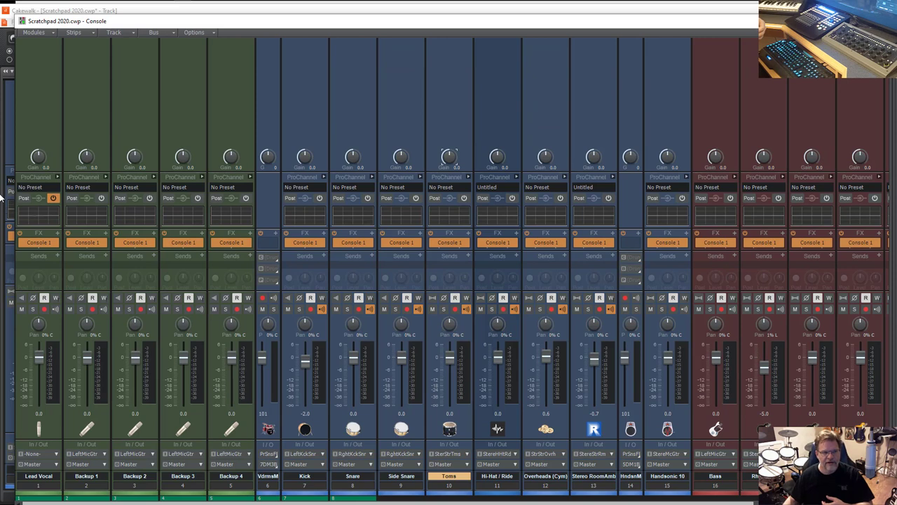
{"action": "left_click", "coordinate": [38, 84]}
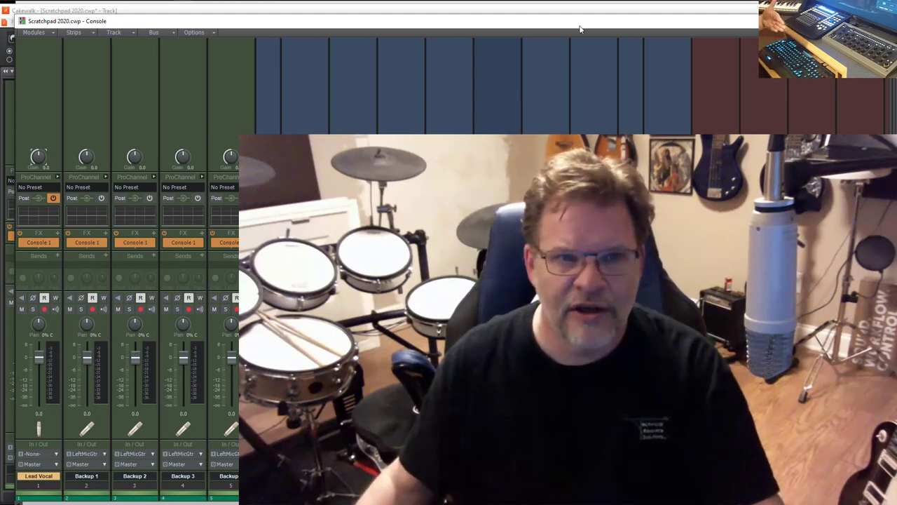
Step: Close the Console and toggle all track heights taller and back to compact
{"action": "key", "text": "alt+2"}
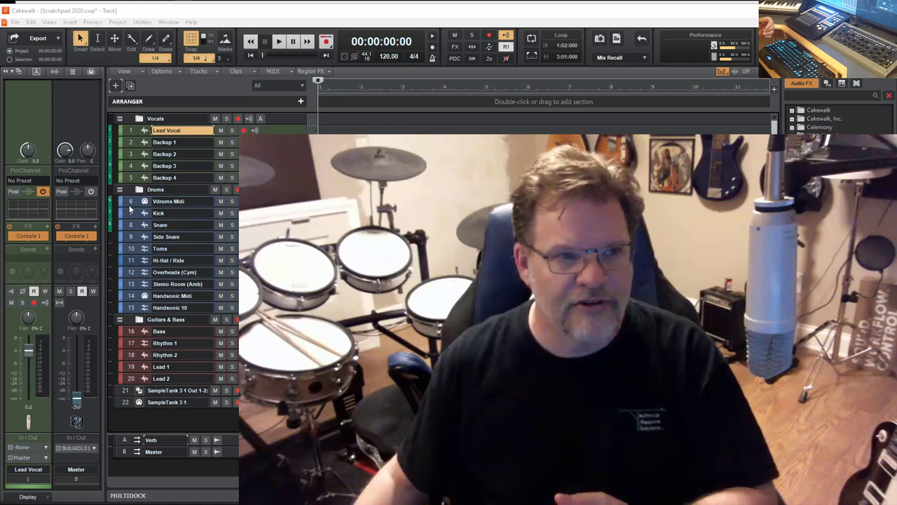
{"action": "key", "text": "ctrl+Down"}
{"action": "key", "text": "ctrl+Up"}
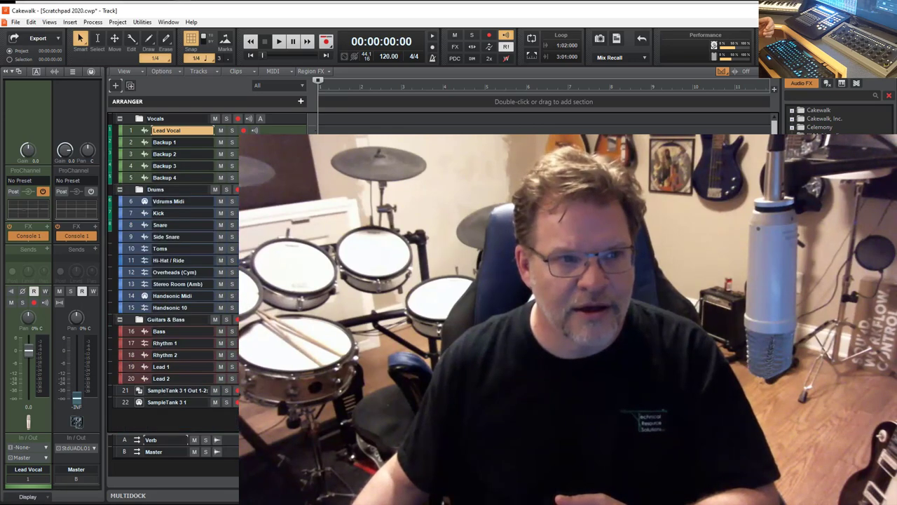
Step: Expand the Vdrums Midi track to show its Drum Map output settings, then start playback
{"action": "left_click", "coordinate": [133, 204]}
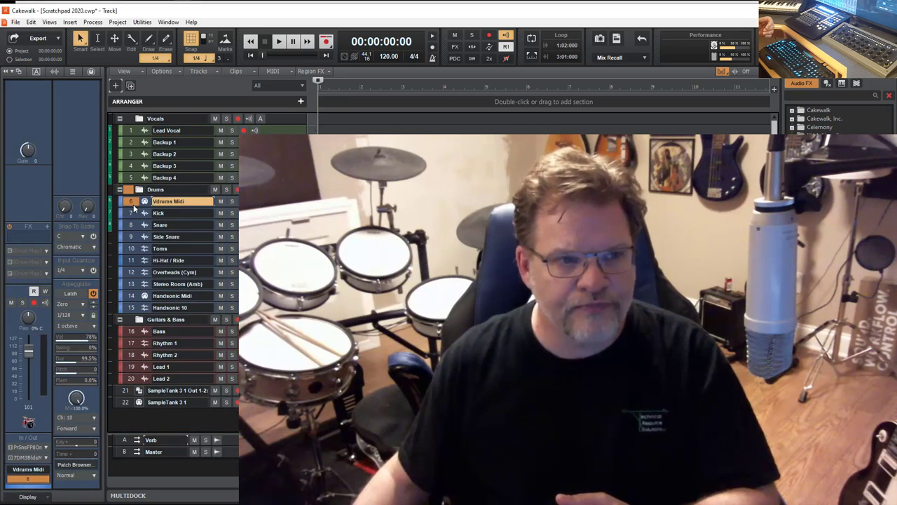
{"action": "left_click_drag", "start_coordinate": [133, 207], "coordinate": [146, 320]}
{"action": "key", "text": "space"}
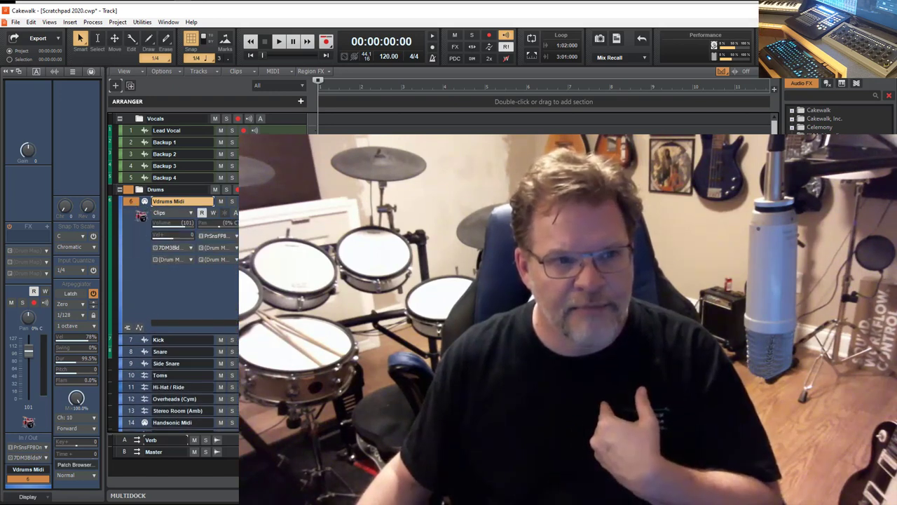
Step: Open the Piano Roll for the Vdrums Midi track and review its drum map pad names, Ride Choke to Kick Drum
{"action": "right_click", "coordinate": [358, 249]}
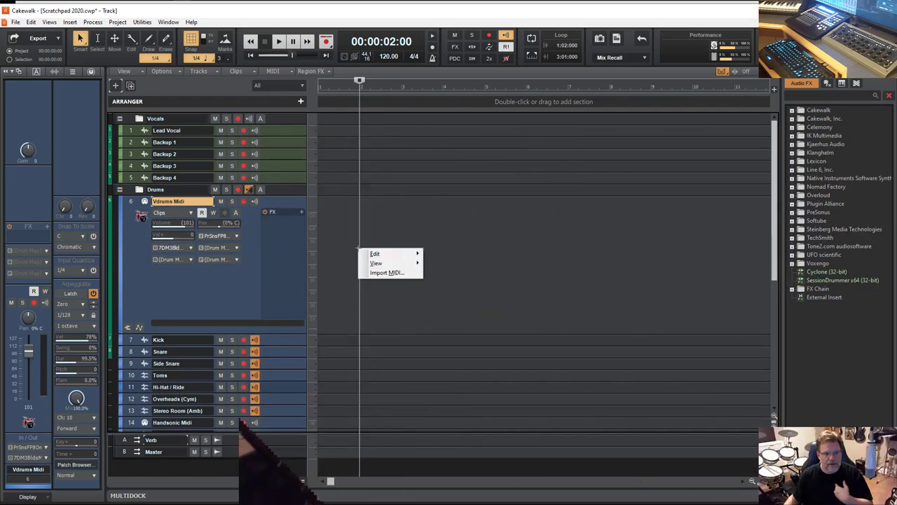
{"action": "mouse_move", "coordinate": [400, 262]}
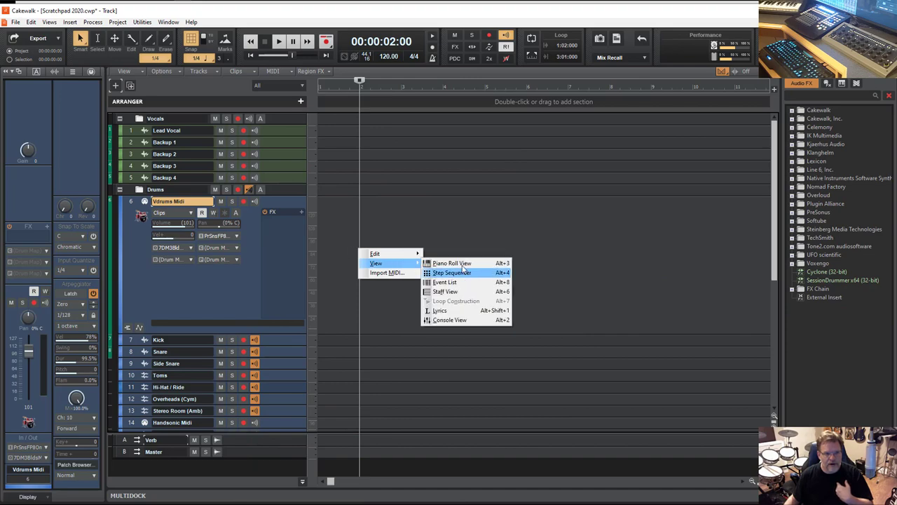
{"action": "left_click", "coordinate": [476, 263]}
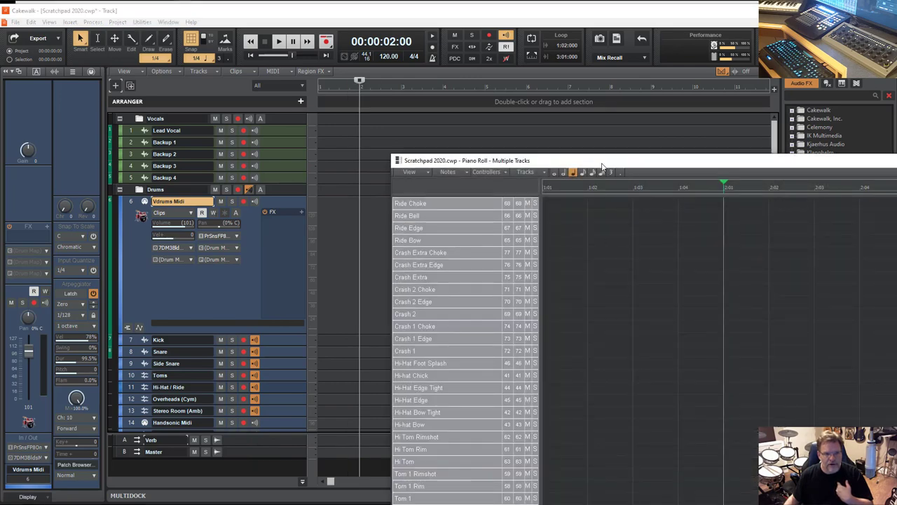
{"action": "left_click_drag", "start_coordinate": [601, 165], "coordinate": [254, 42]}
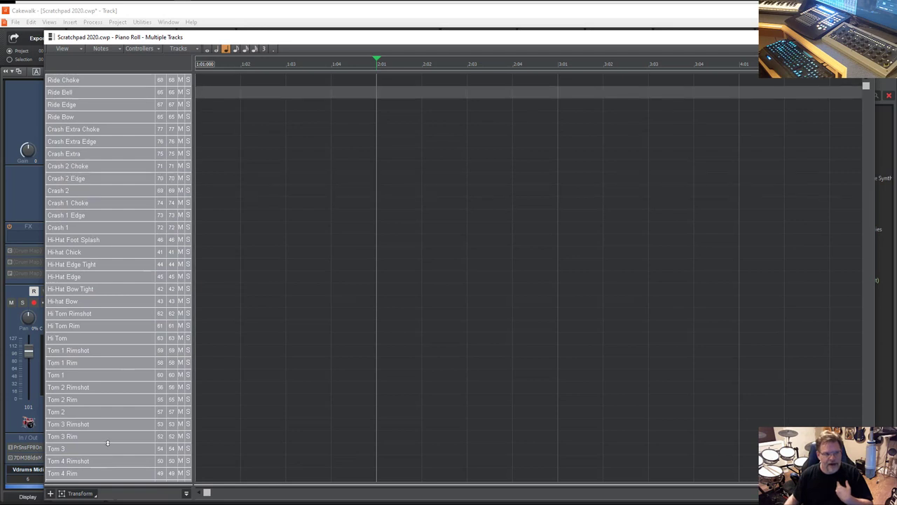
{"action": "scroll", "coordinate": [107, 442], "scroll_direction": "down", "scroll_amount": 3}
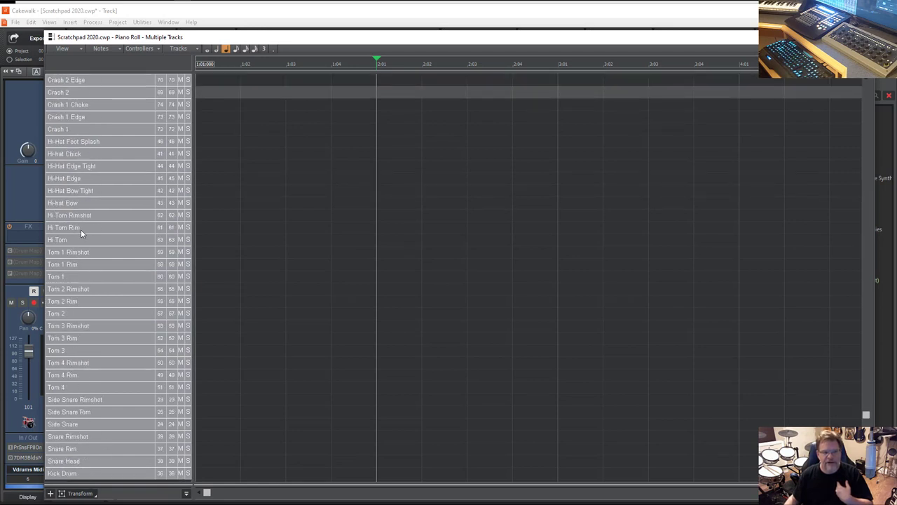
{"action": "scroll", "coordinate": [115, 349], "scroll_direction": "up", "scroll_amount": 3}
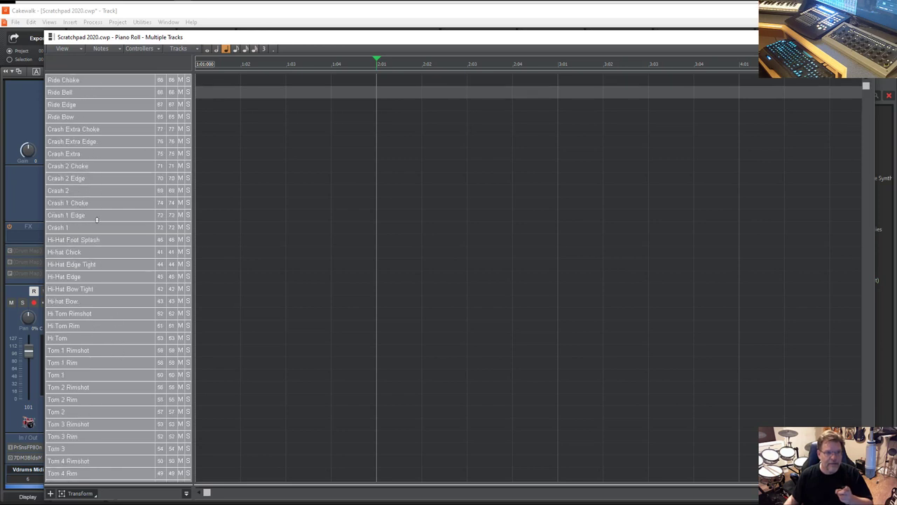